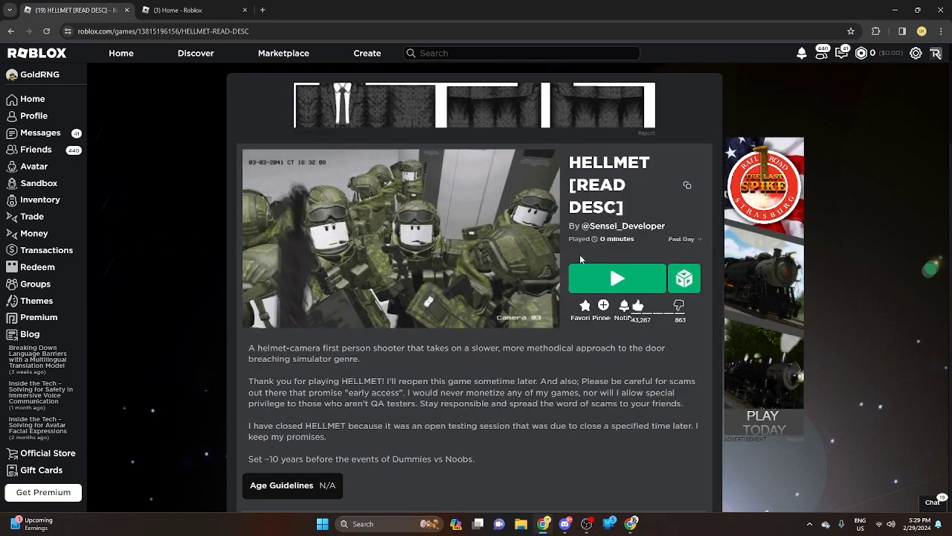
- Launch the HELLMET experience through Bloxstrap by pressing Play
{"action": "left_click", "coordinate": [600, 278]}
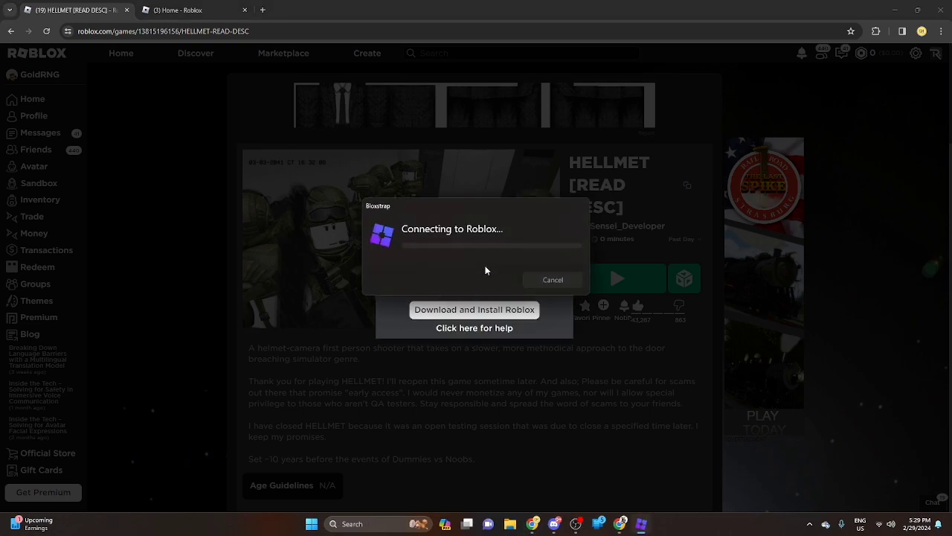
{"action": "scroll", "coordinate": [446, 372], "scroll_direction": "down", "scroll_amount": 2}
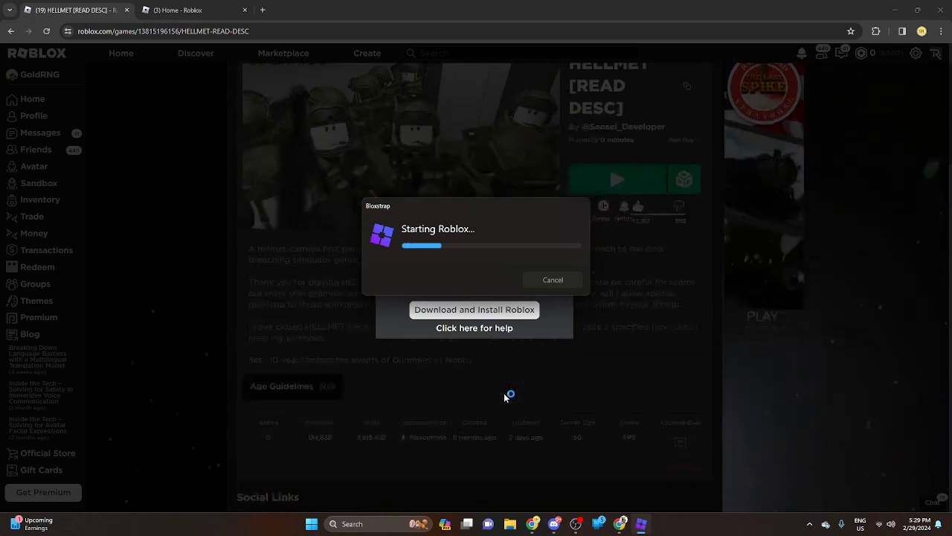
{"action": "scroll", "coordinate": [380, 403], "scroll_direction": "down", "scroll_amount": 2}
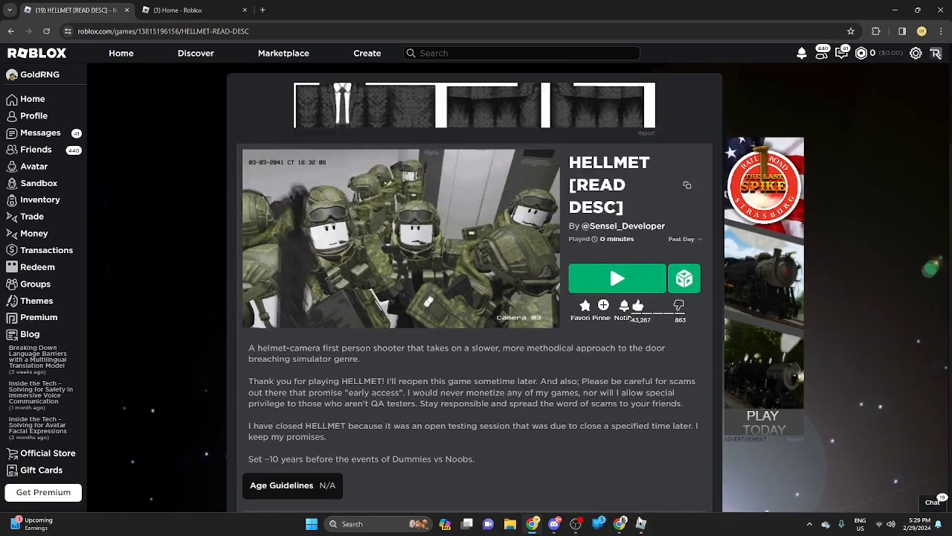
- Switch to the Roblox window showing the HELLMET not-whitelisted kick (error 267)
{"action": "left_click", "coordinate": [640, 523]}
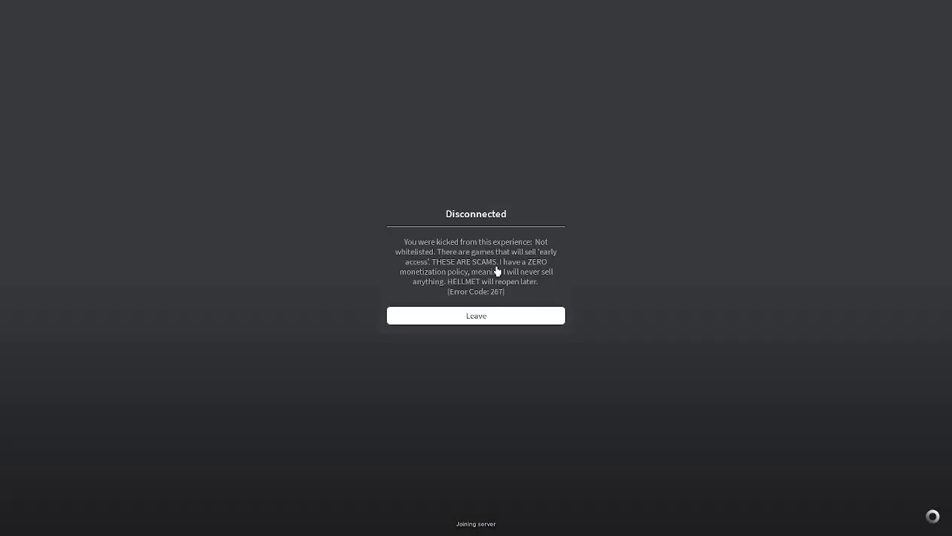